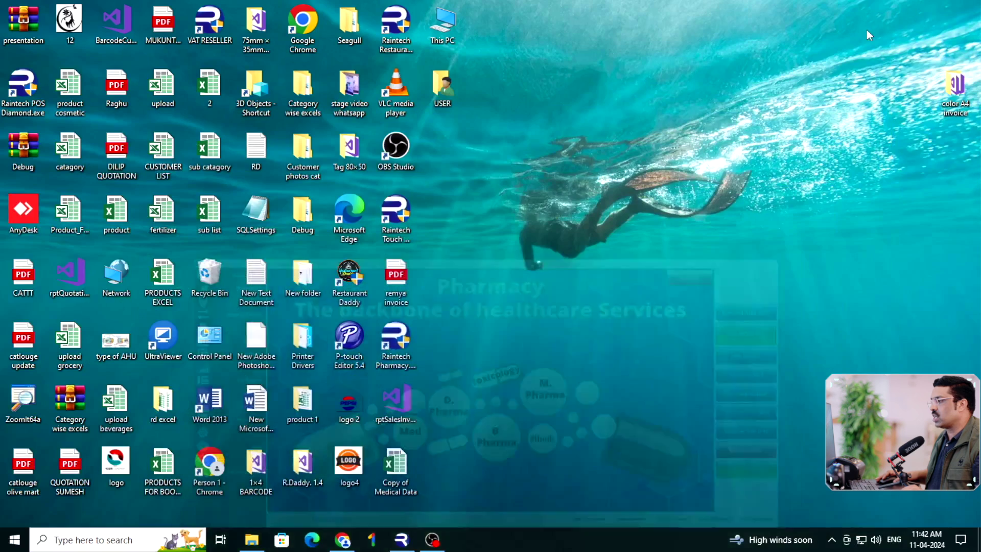
Step: Open the Copy of Medical Data workbook and highlight the HSN codes and product names
double_click(396, 462)
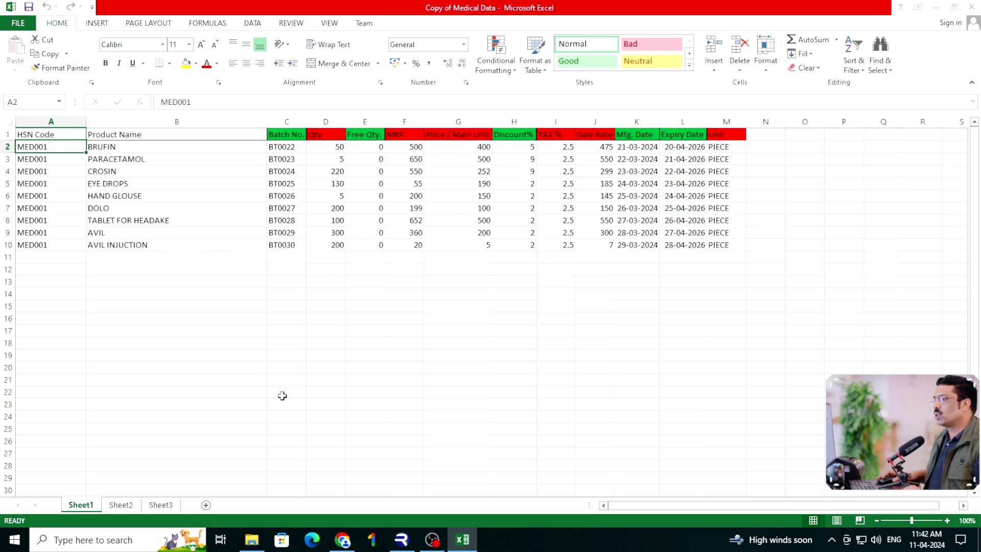
click(632, 137)
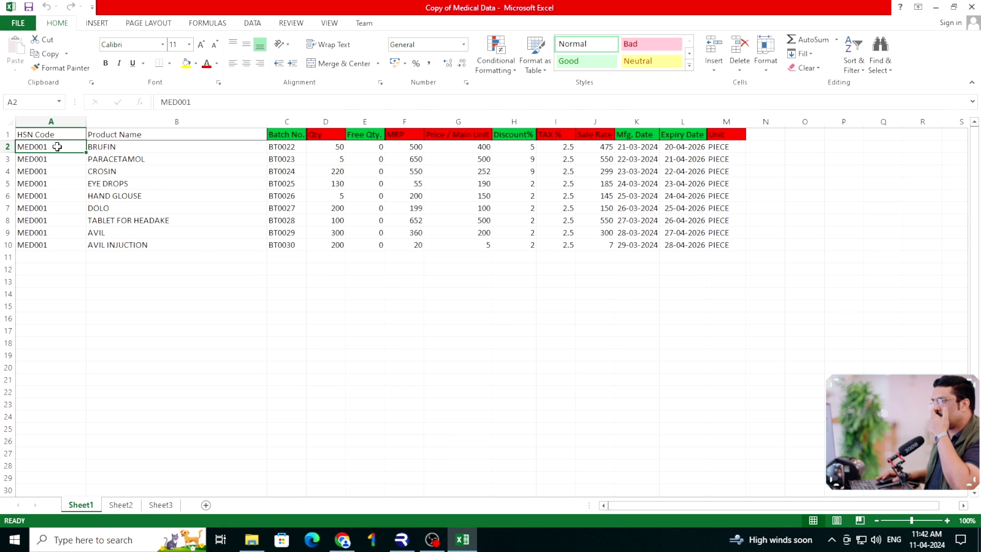
drag(61, 148, 59, 243)
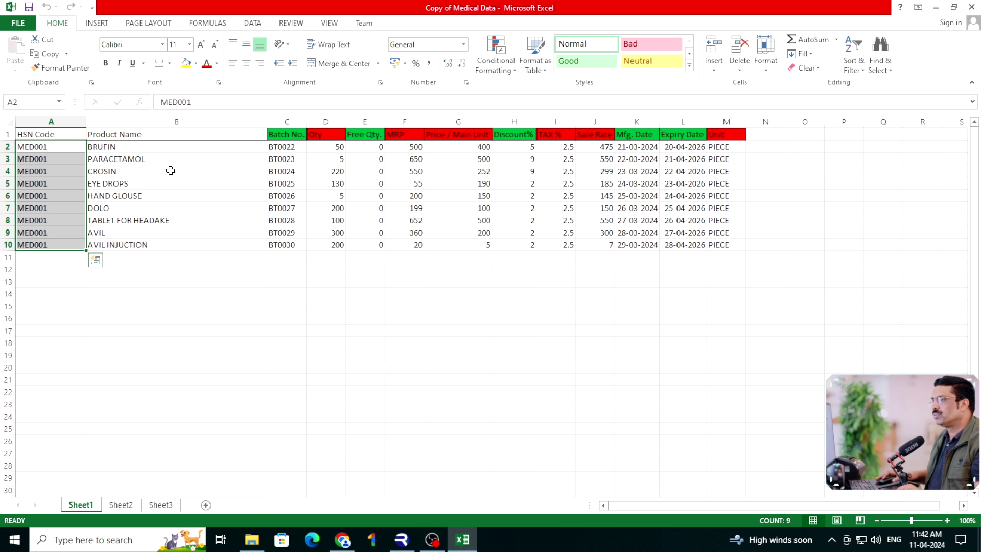
drag(169, 151, 146, 233)
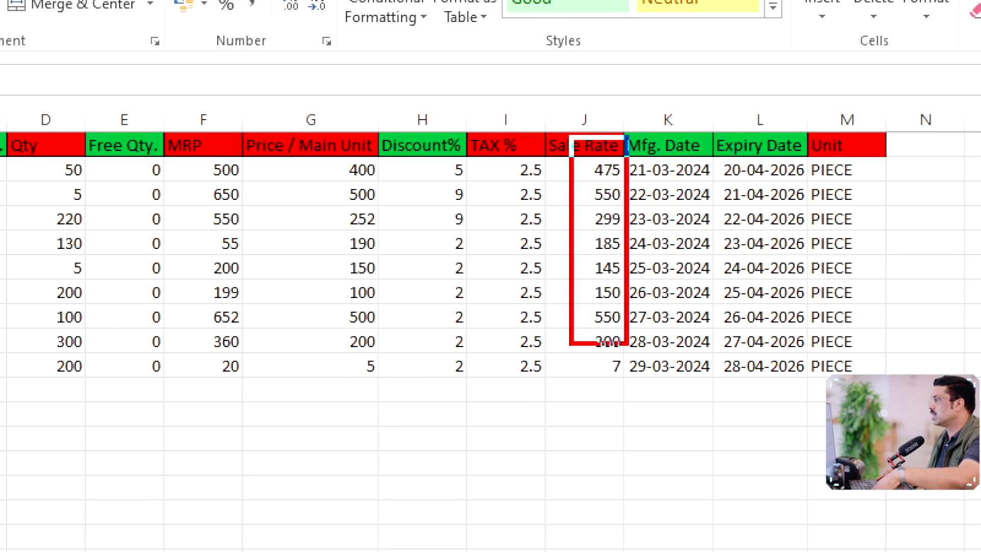
Step: Highlight the rate, date and unit columns and the data rows, then clear the selection
drag(628, 134, 787, 408)
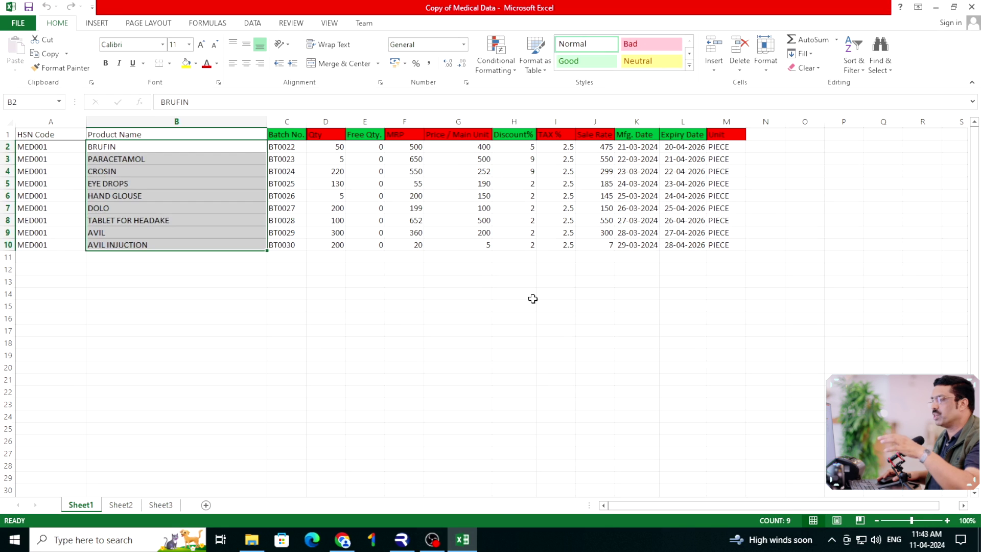
click(516, 306)
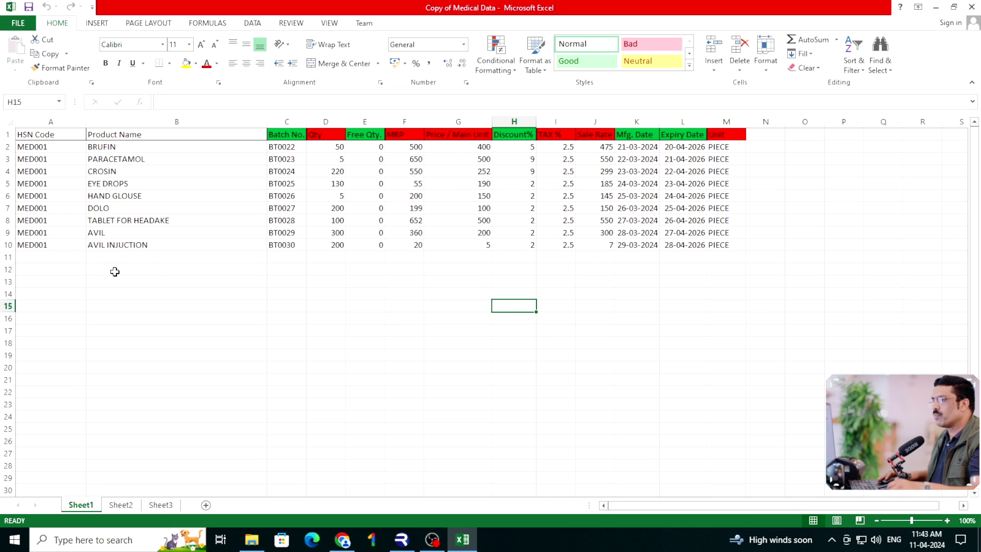
drag(67, 256, 677, 456)
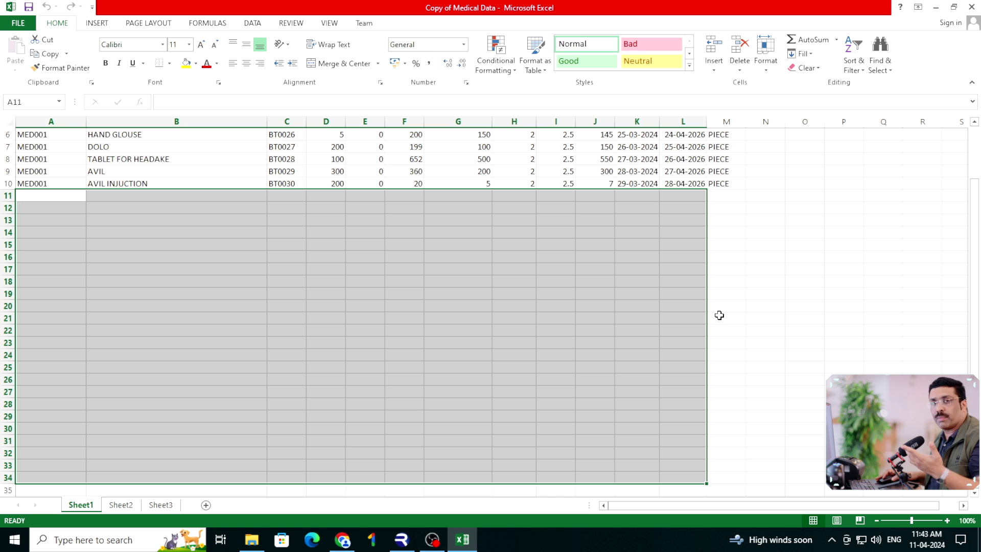
click(731, 282)
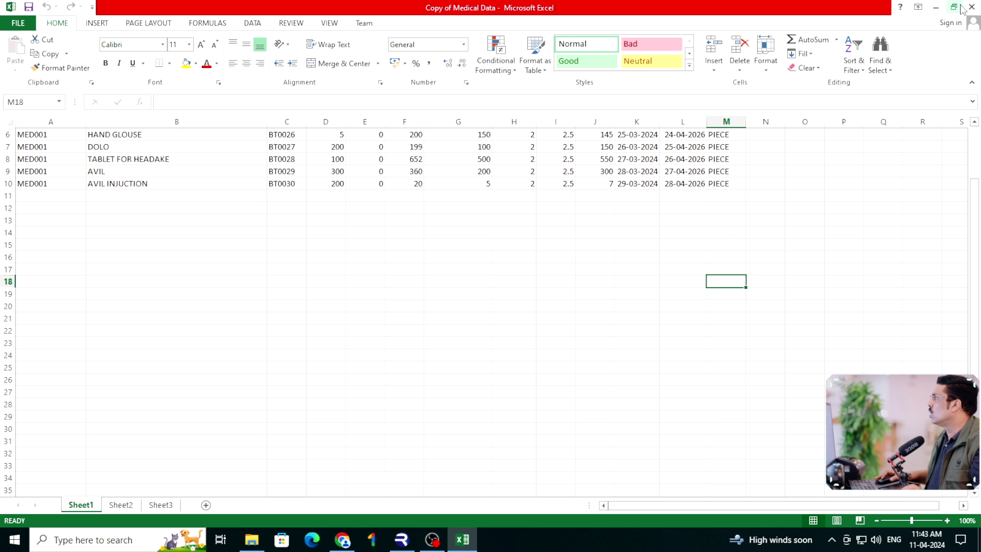
Step: Quit Excel, return to Raintech Pharmacy, and review the Records > Products list
click(978, 6)
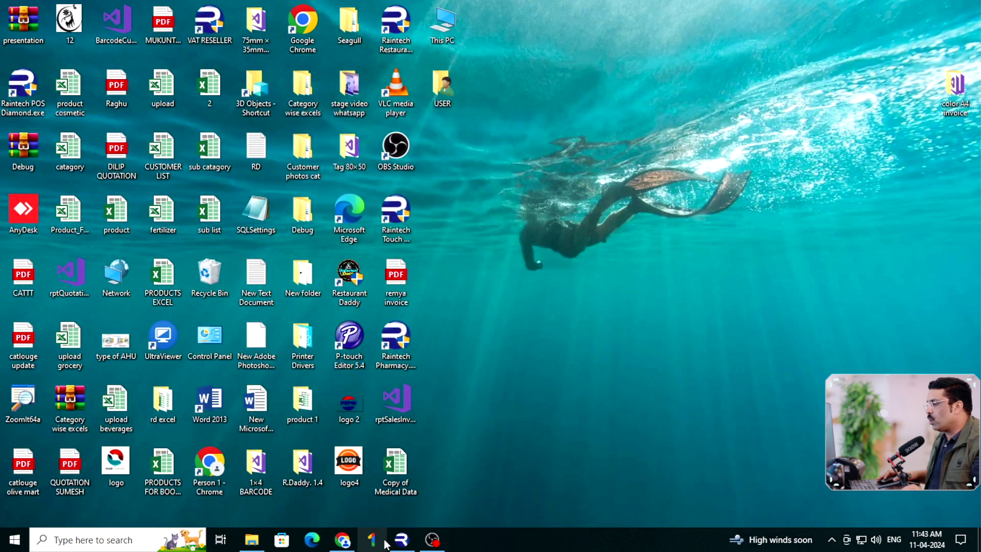
click(402, 539)
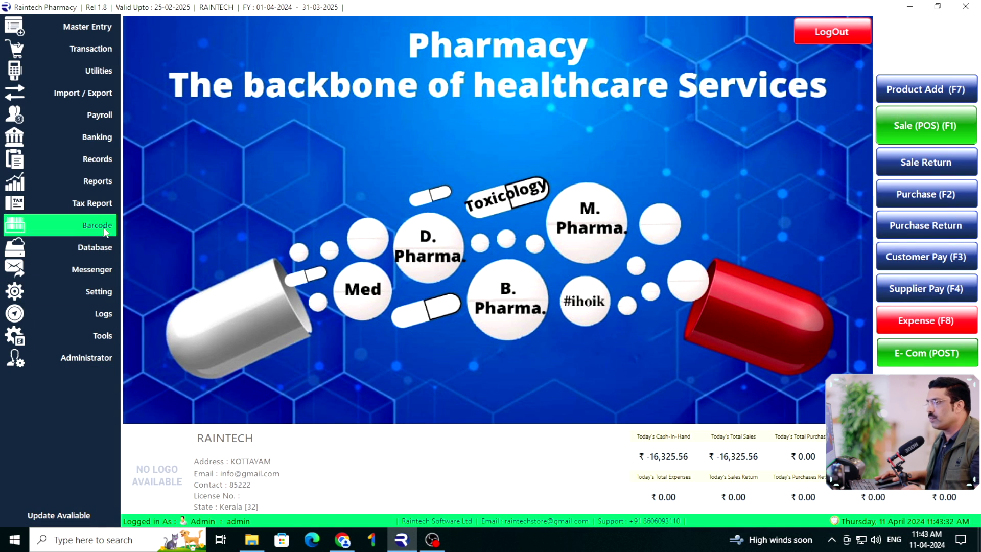
click(102, 159)
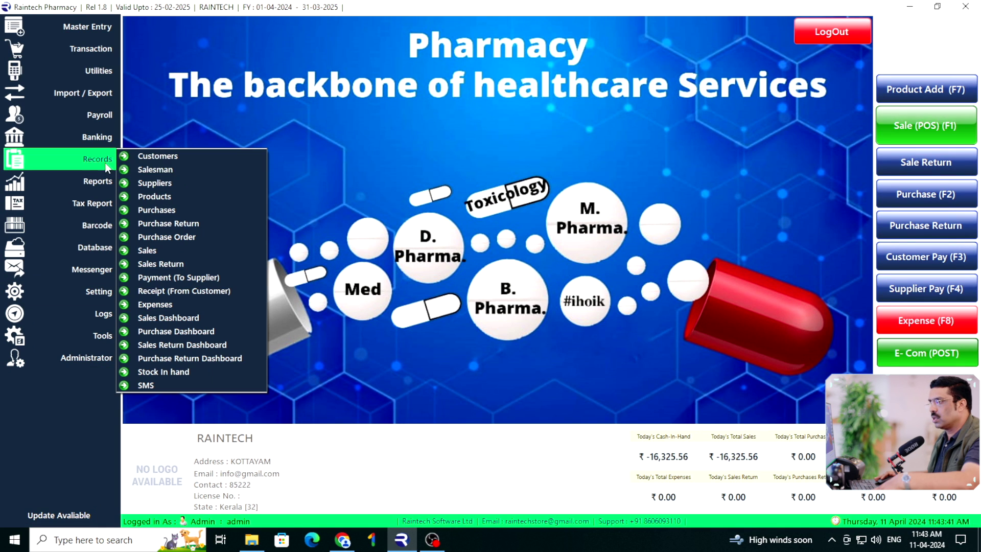
click(156, 199)
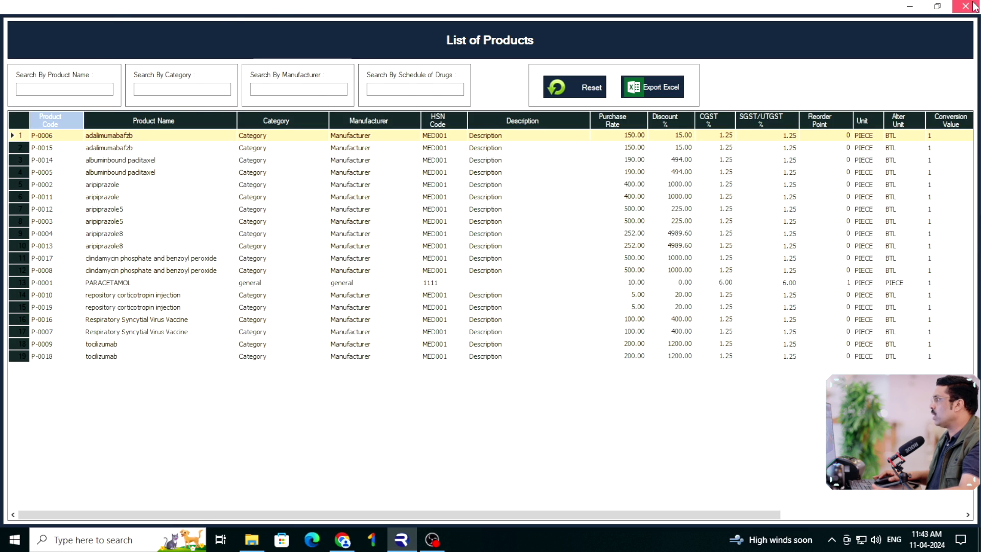
click(974, 5)
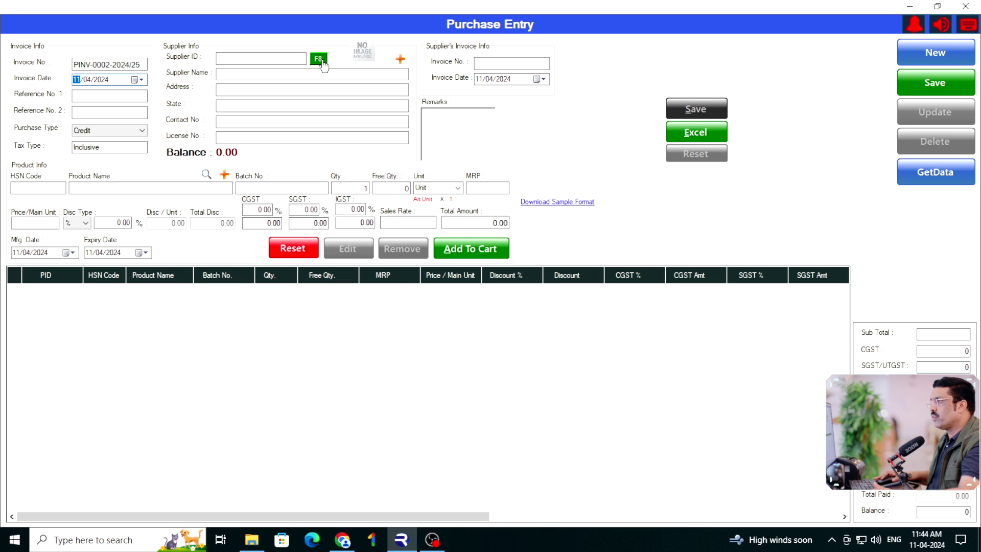
Step: Pick supplier S-0001 'abc supplier' from the List of Suppliers for the purchase
click(318, 59)
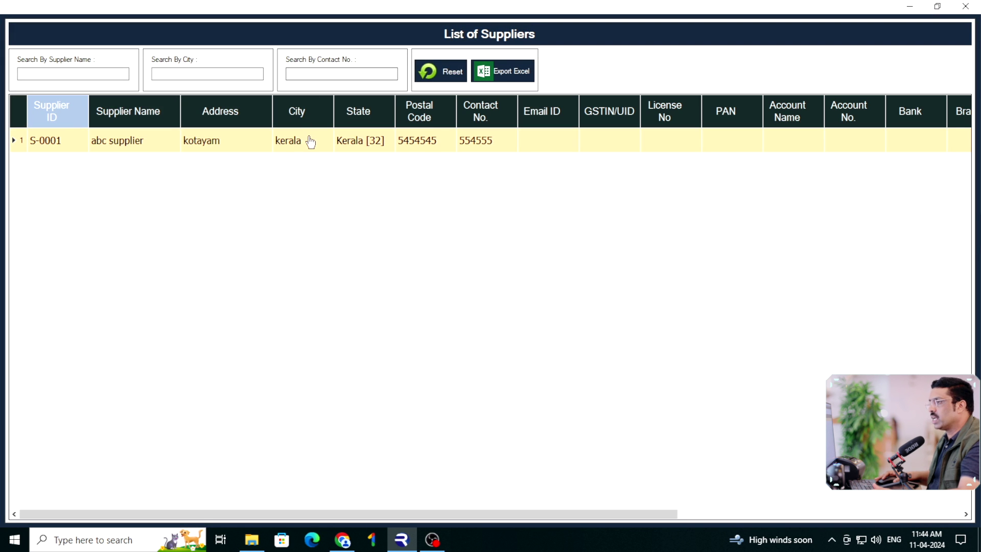
double_click(310, 141)
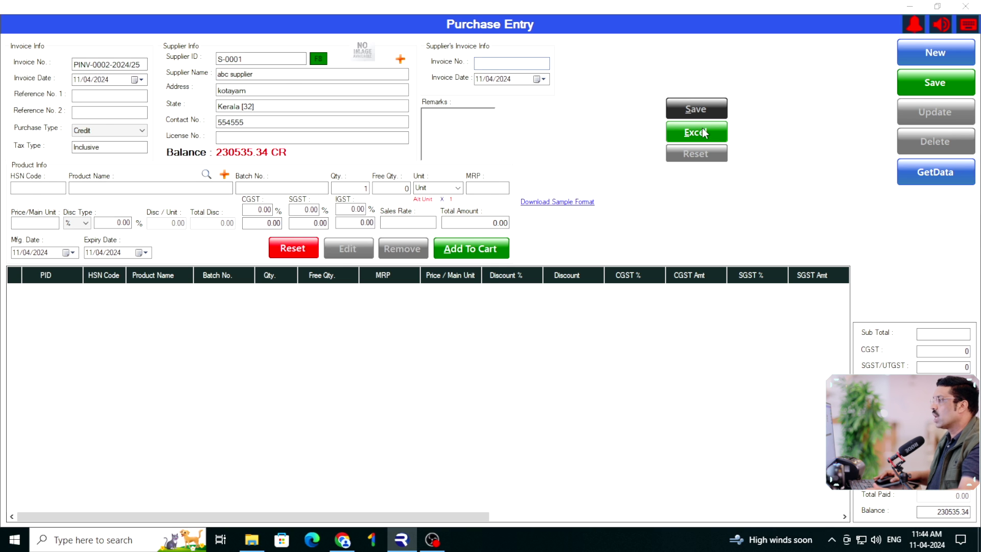
Step: Import the Desktop medical data workbook into the purchase cart as nine item lines
click(704, 133)
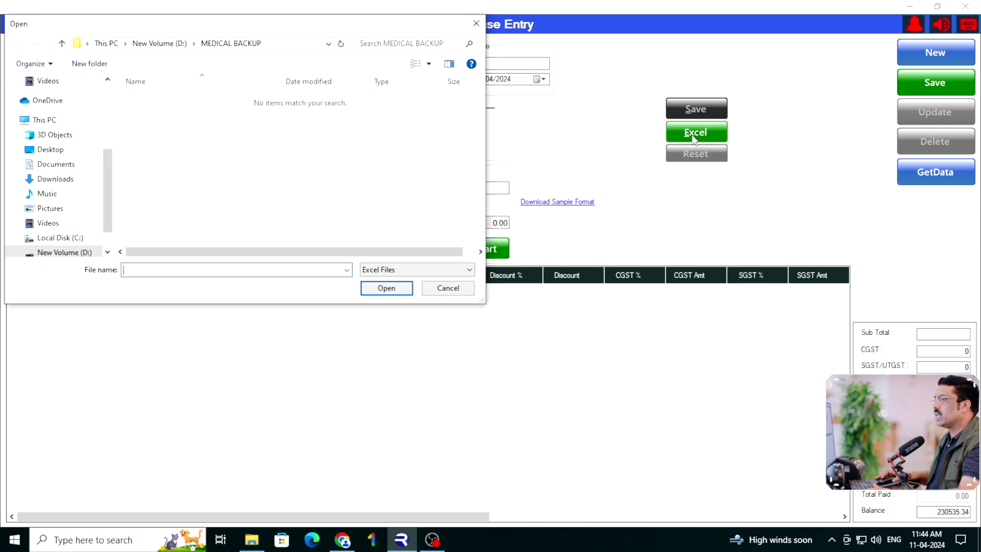
click(75, 152)
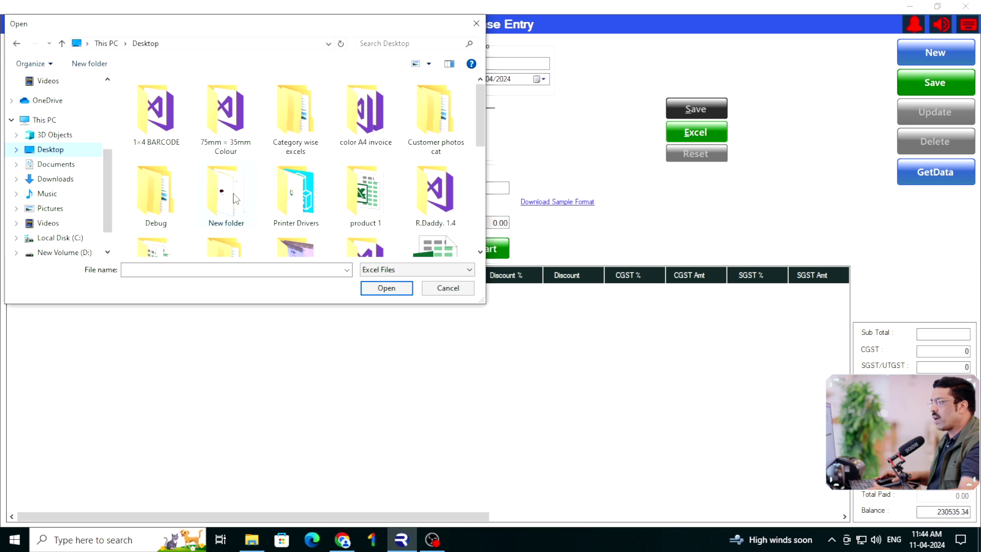
scroll(316, 197, down, 1)
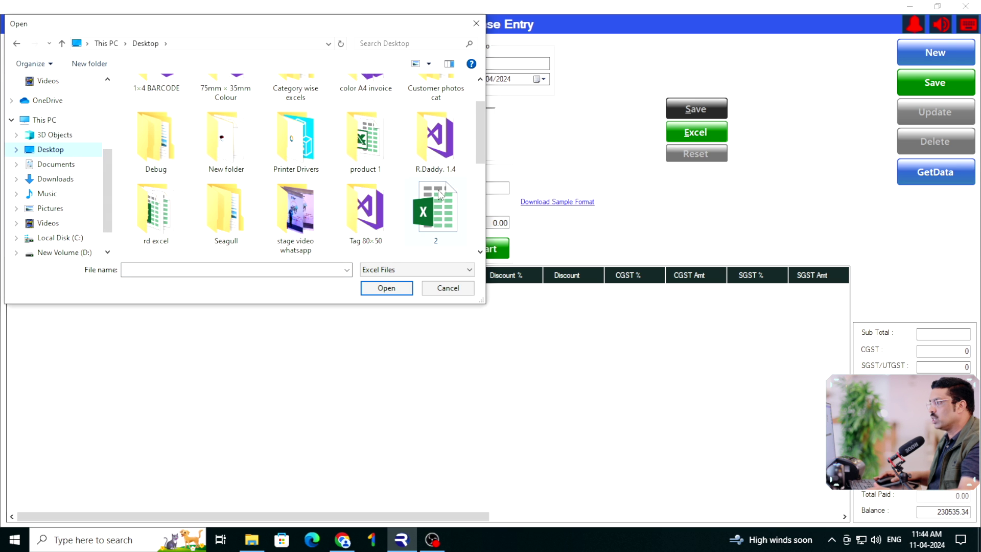
scroll(439, 189, down, 3)
double_click(295, 132)
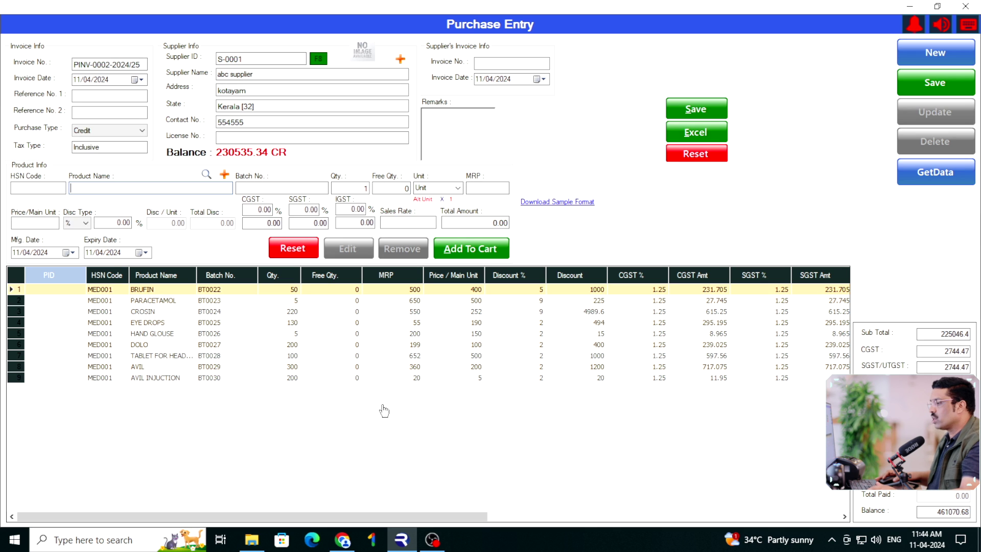
Step: Save the nine imported items to the product records and acknowledge the confirmation
drag(382, 516, 715, 536)
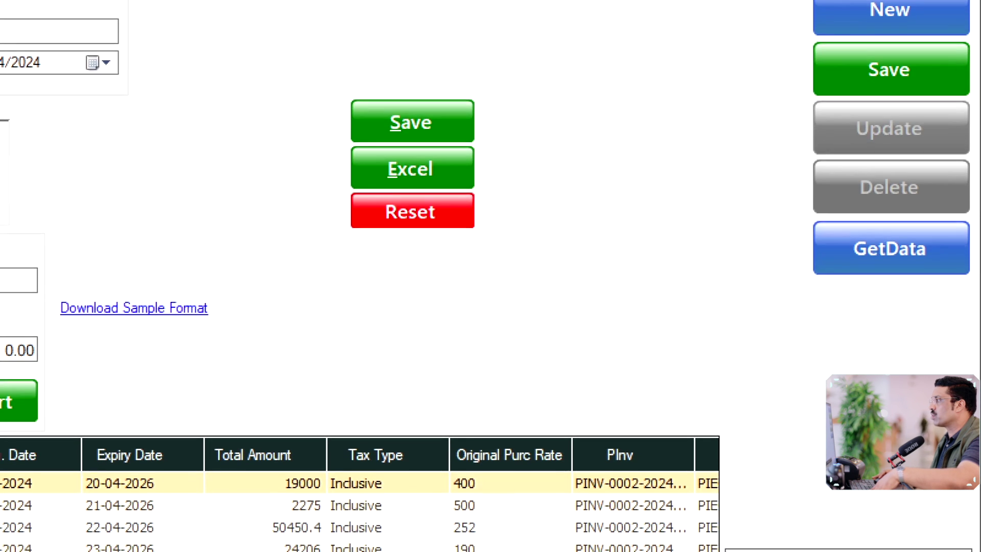
drag(274, 122, 480, 201)
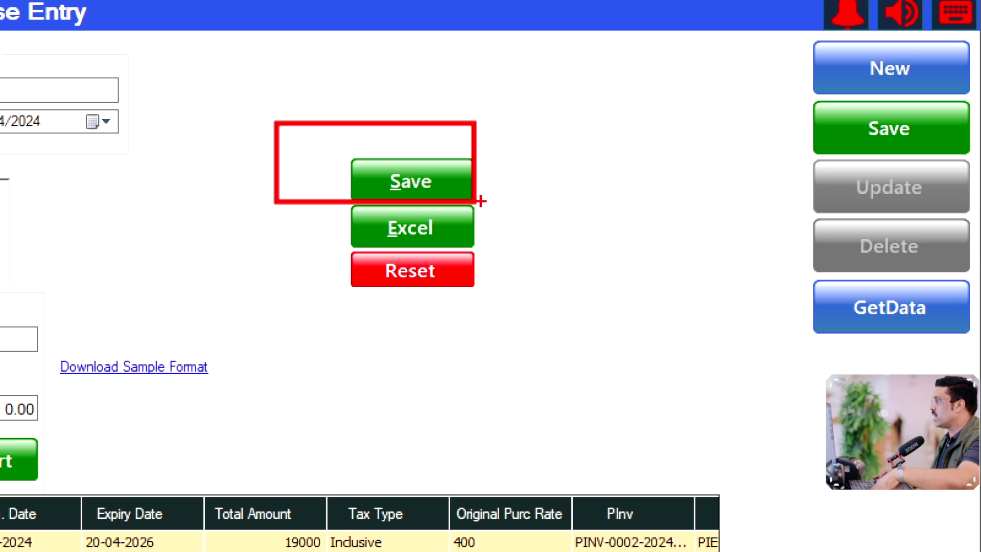
drag(809, 92, 940, 156)
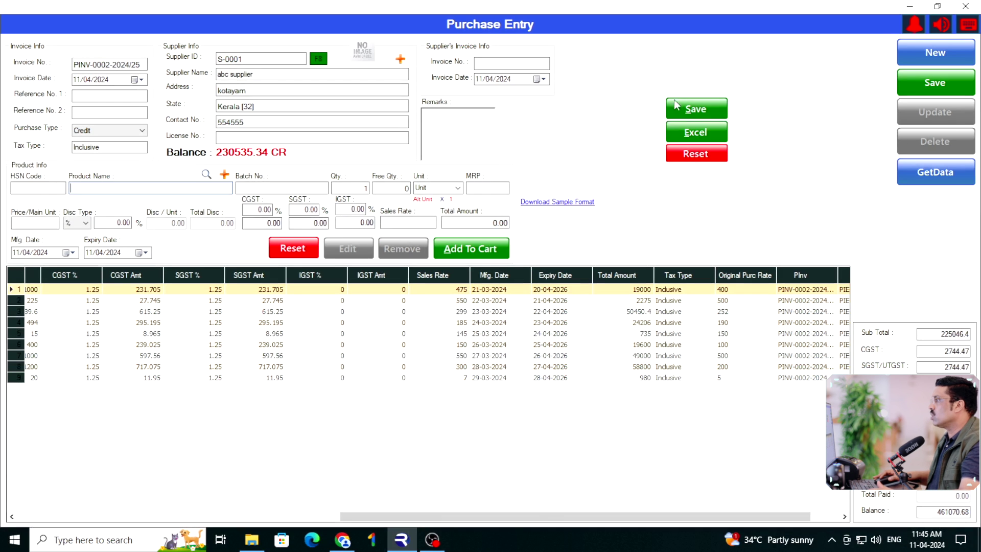
click(708, 108)
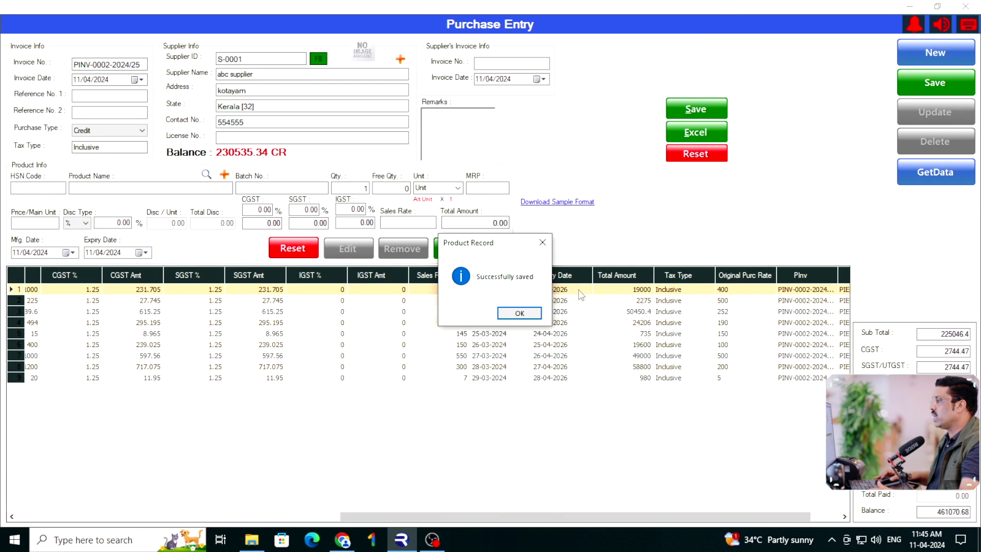
click(519, 314)
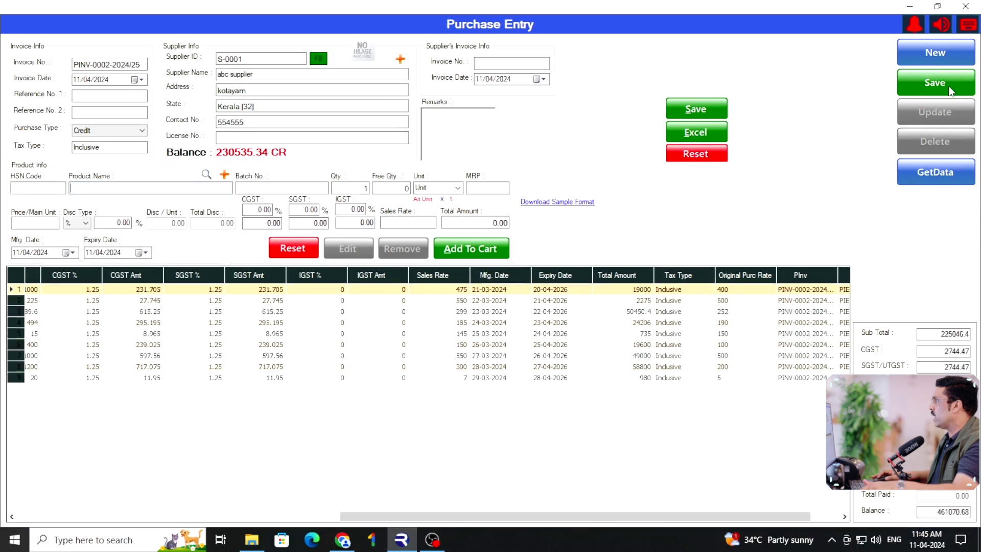
Step: Save the purchase invoice into stock, confirm, and close Purchase Entry
click(934, 82)
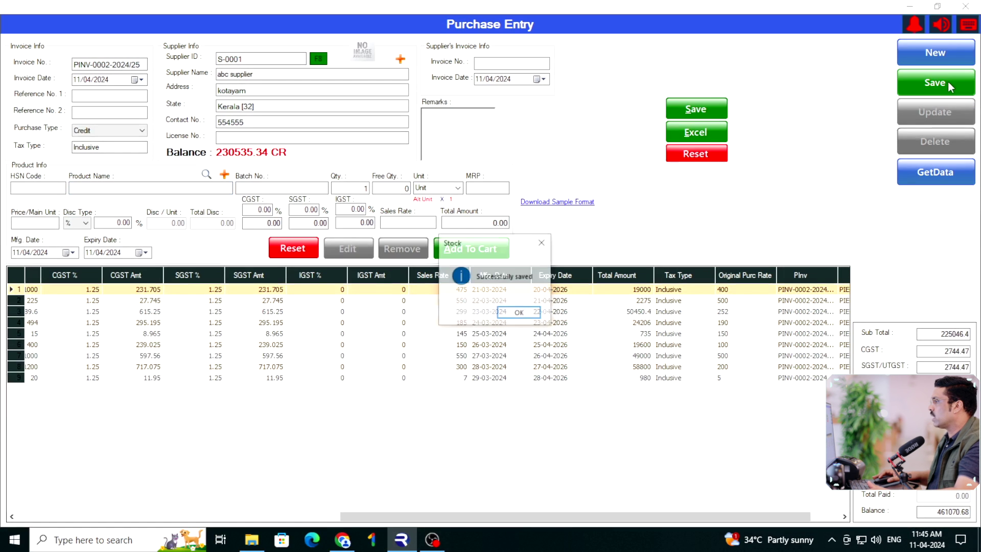
click(534, 314)
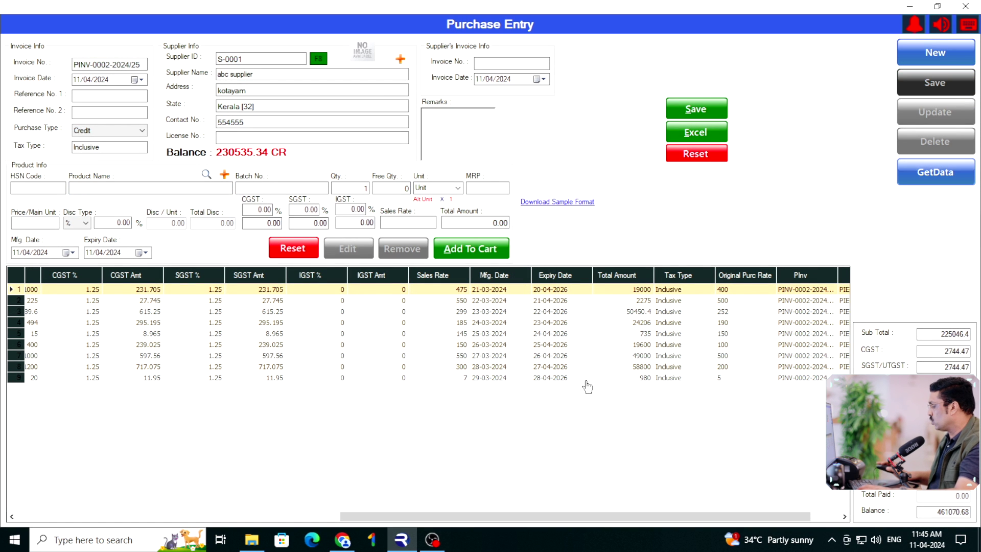
click(965, 6)
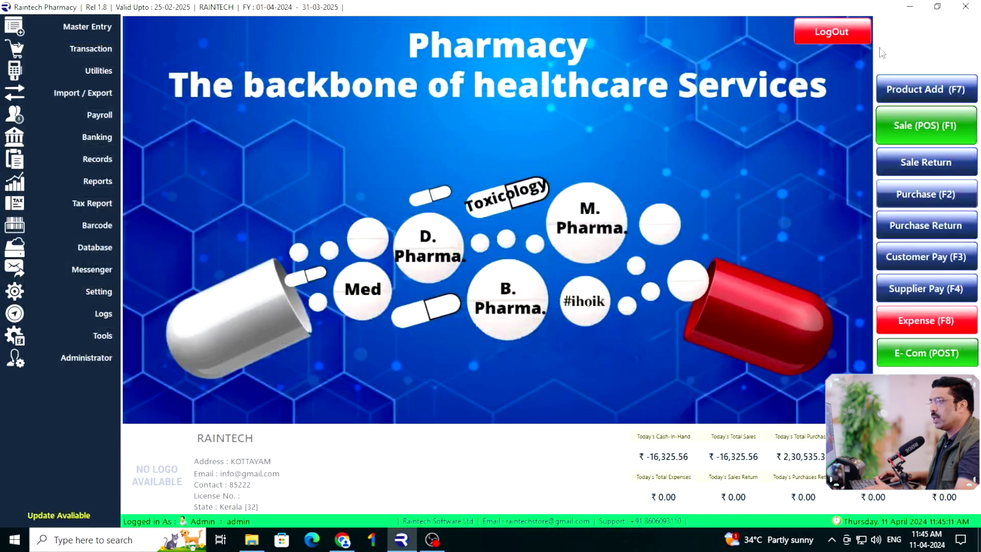
click(69, 164)
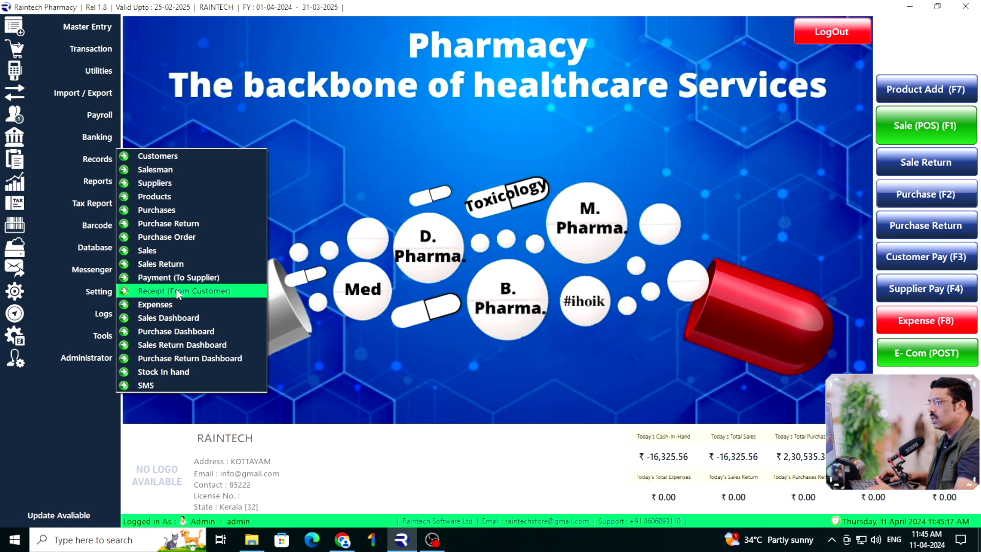
click(218, 199)
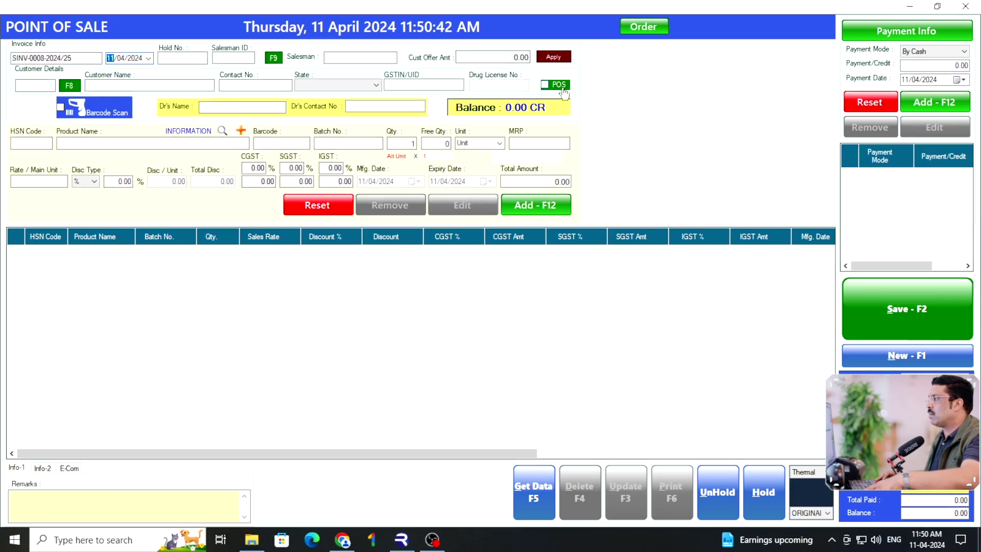
Step: Add 2 PIECE of AVIL INJUCTION from the stock list to a cash POS bill
click(556, 87)
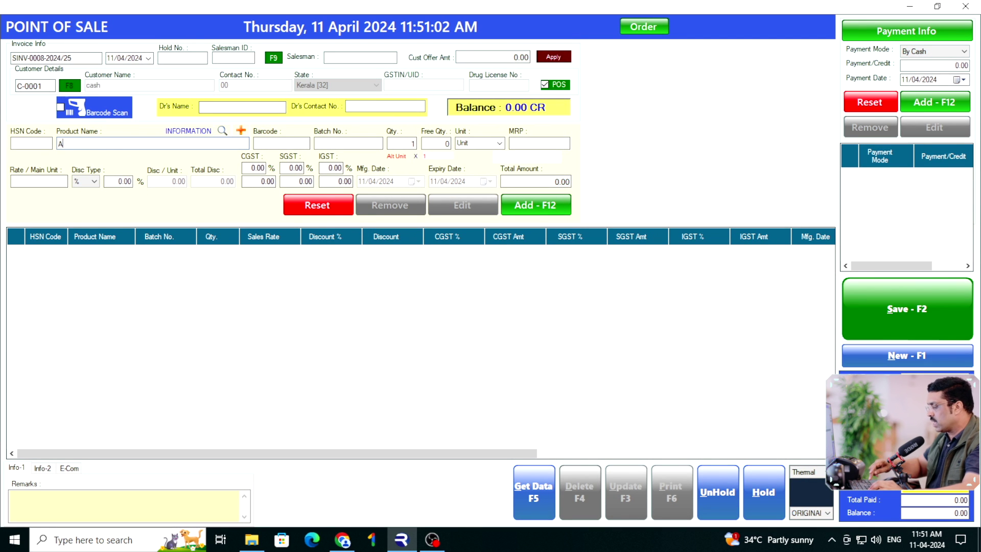
key(Return)
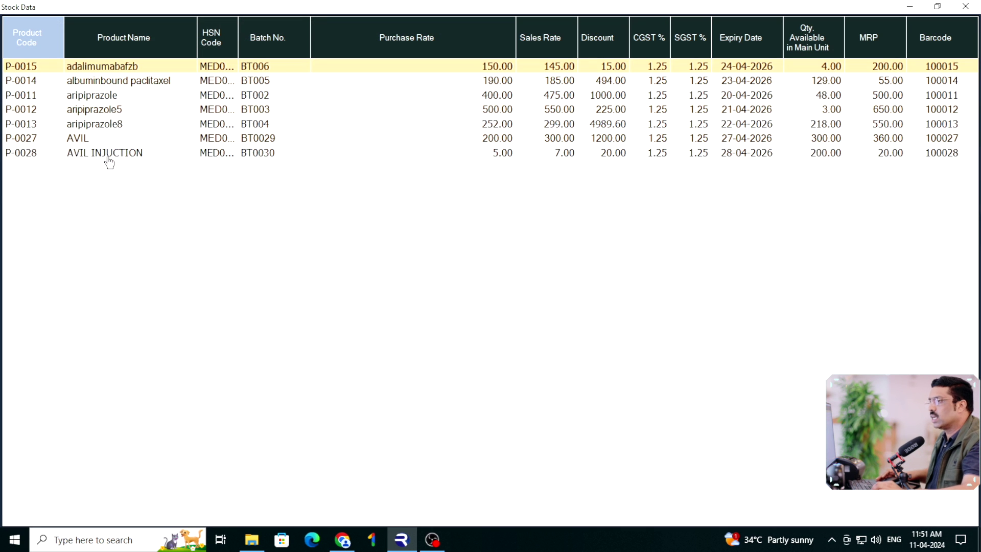
key(Down)
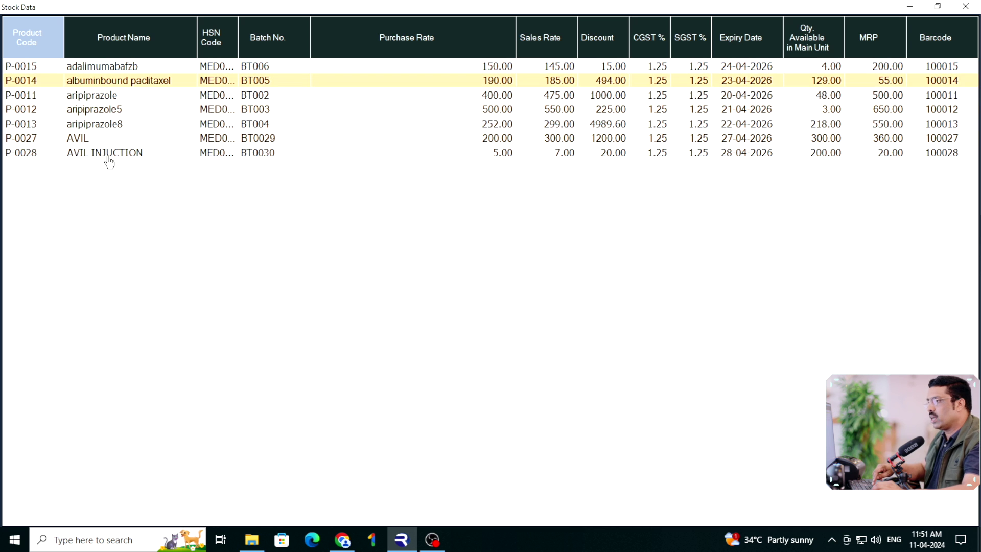
key(Down)
key(Down)
key(Down)
key(Down)
key(Down)
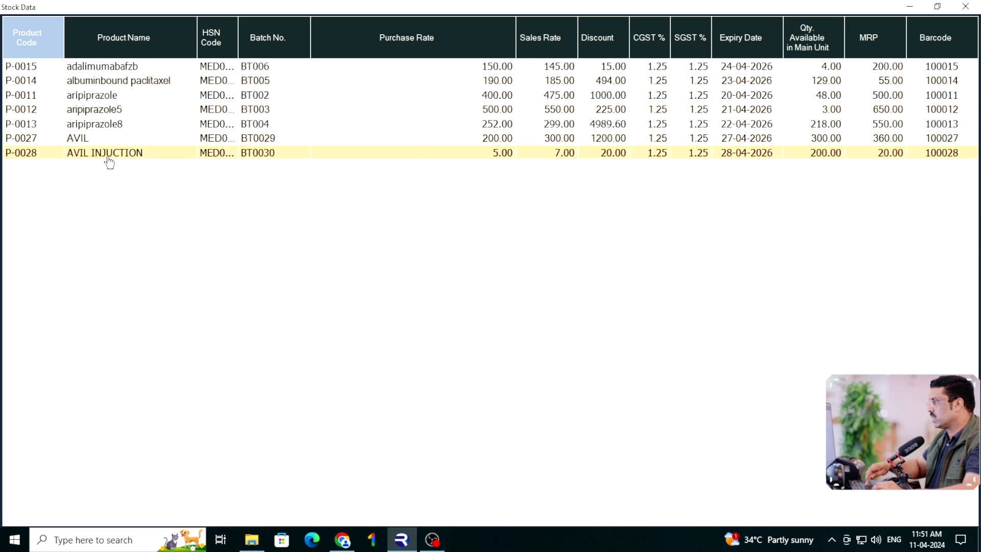
key(Return)
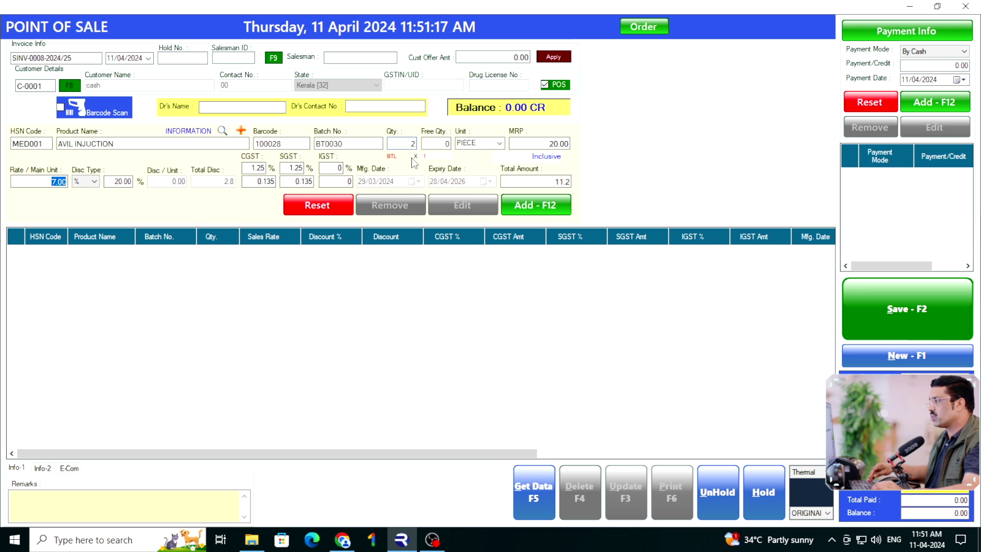
key(Return)
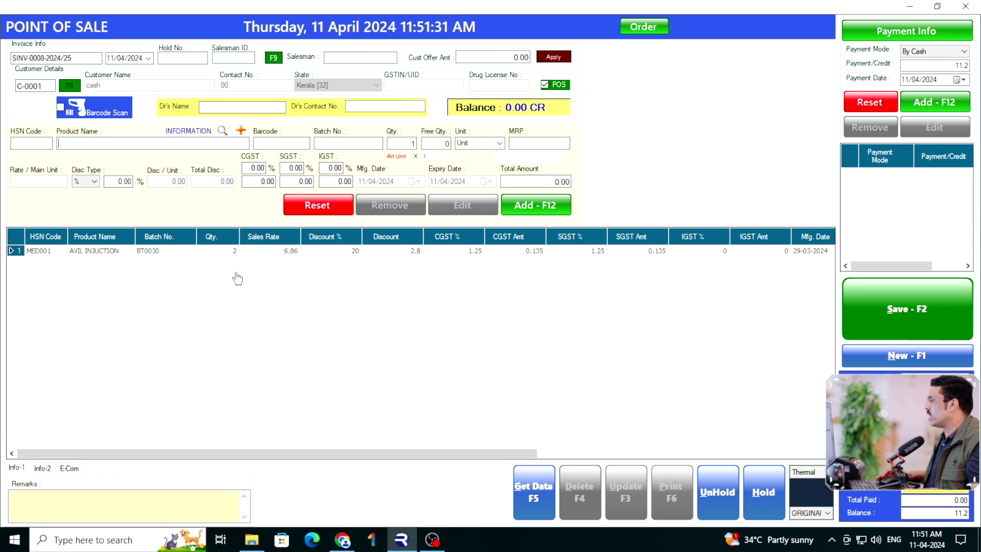
Step: Save the sale, choose to print, and zoom the invoice preview to 200%
key(F2)
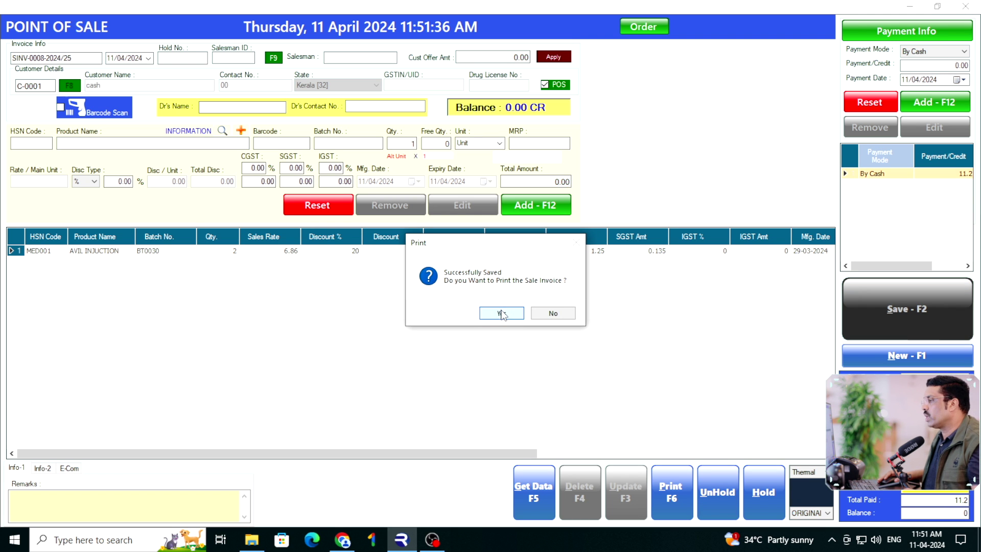
click(502, 313)
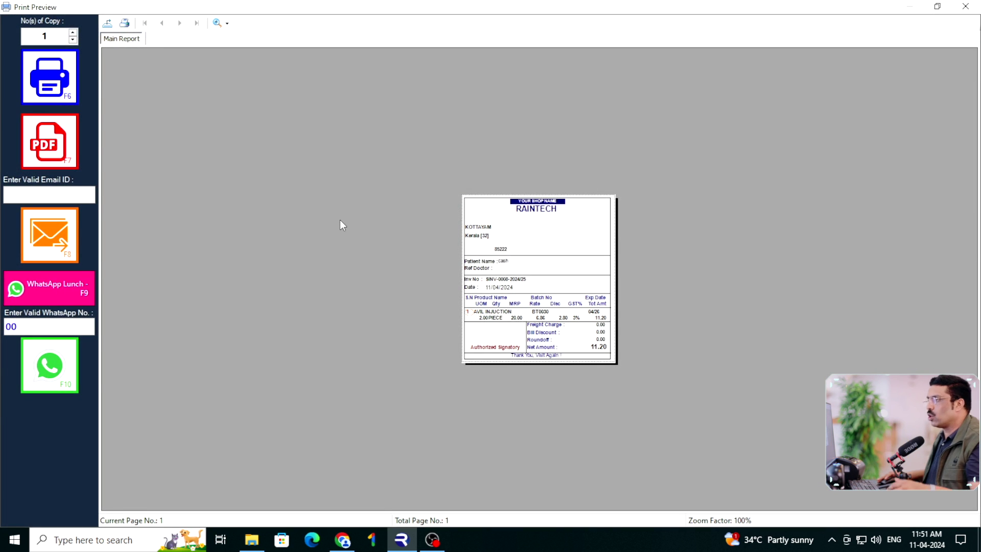
click(227, 23)
click(238, 92)
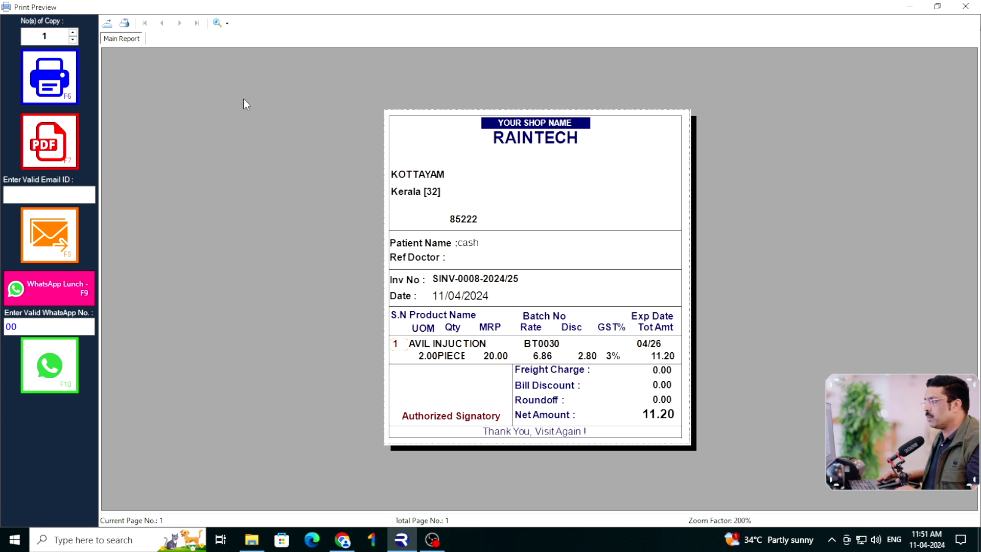
Step: Zoom the invoice preview to 300% and locate the AVIL INJUCTION line
click(218, 26)
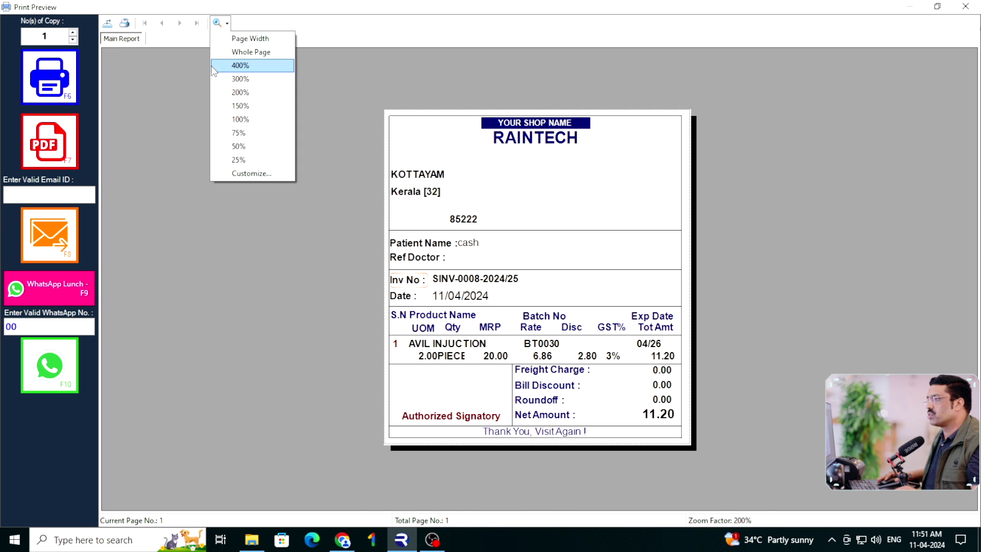
click(237, 78)
scroll(378, 240, down, 1)
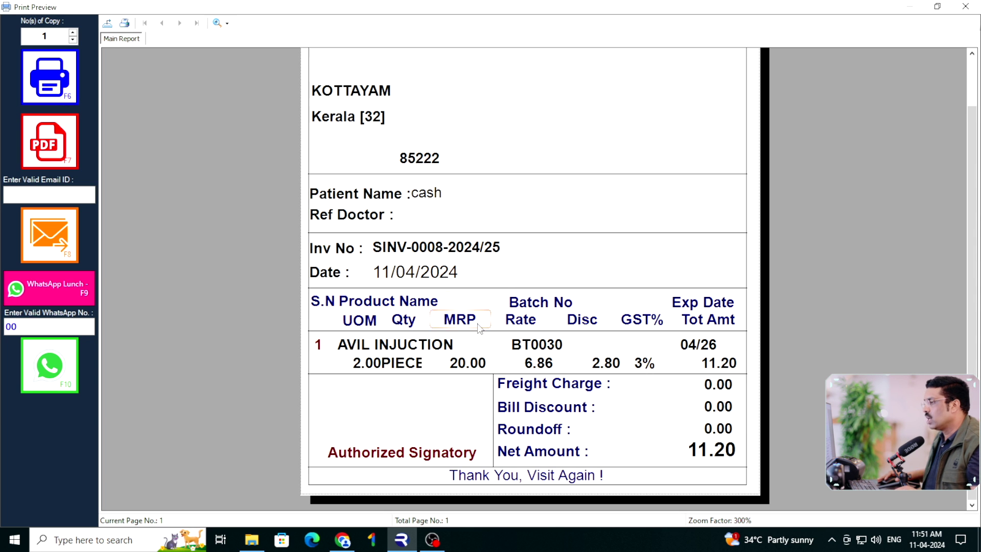
click(385, 346)
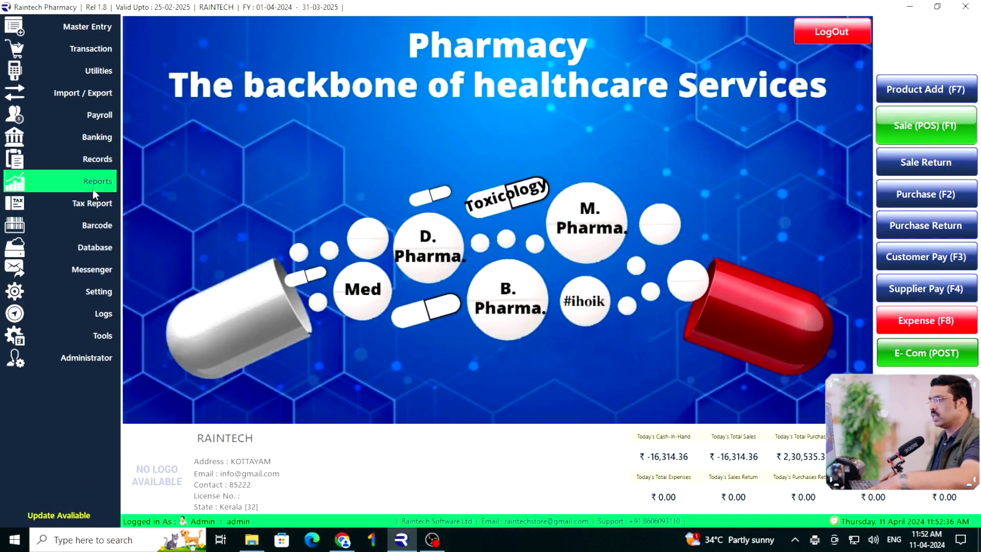
Step: Browse the dashboard's Reports list without choosing one, then show the Settings options
click(93, 189)
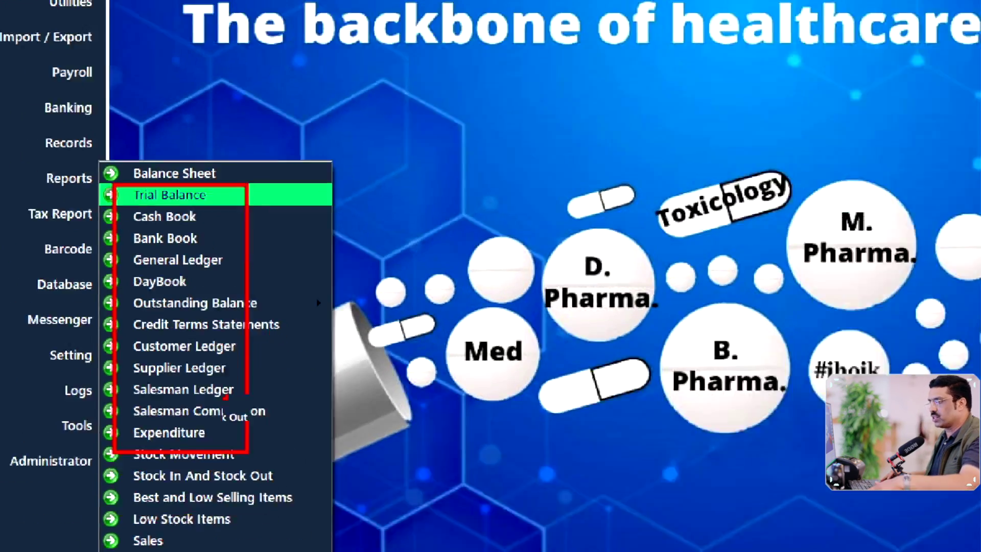
click(189, 306)
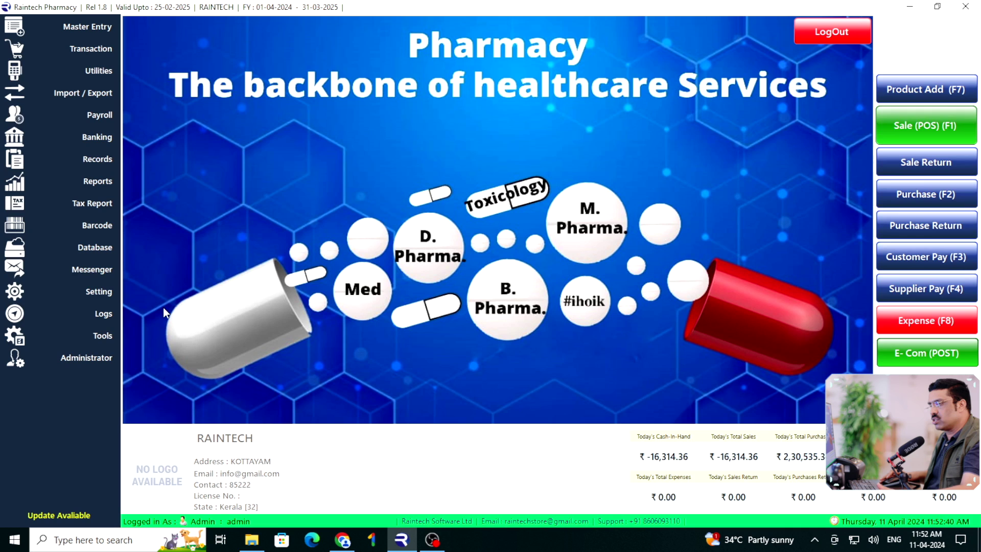
click(98, 292)
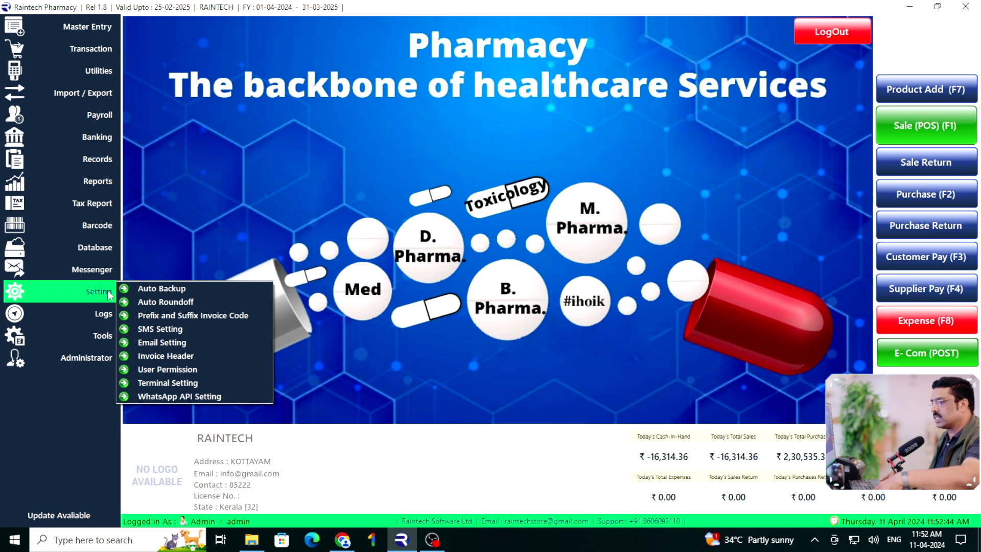